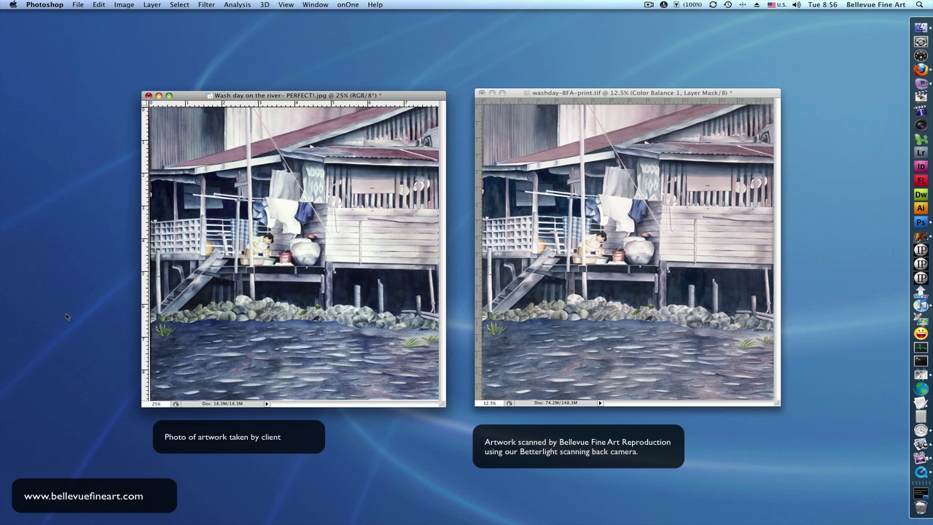
# Step: Arrange the scanned print and client photo windows, leaving the client photo active with the Image menu open
pyautogui.click(621, 93)
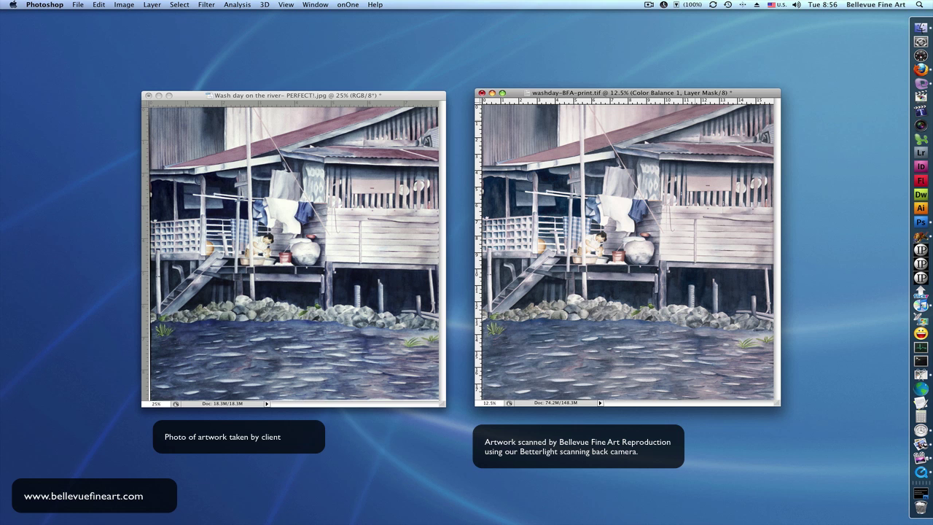
pyautogui.moveTo(647, 97); pyautogui.dragTo(645, 98)
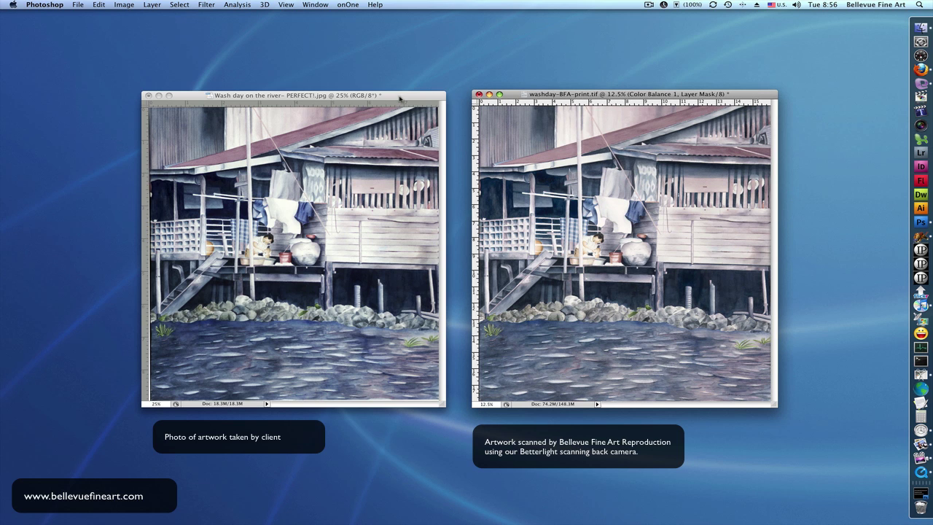
pyautogui.click(400, 96)
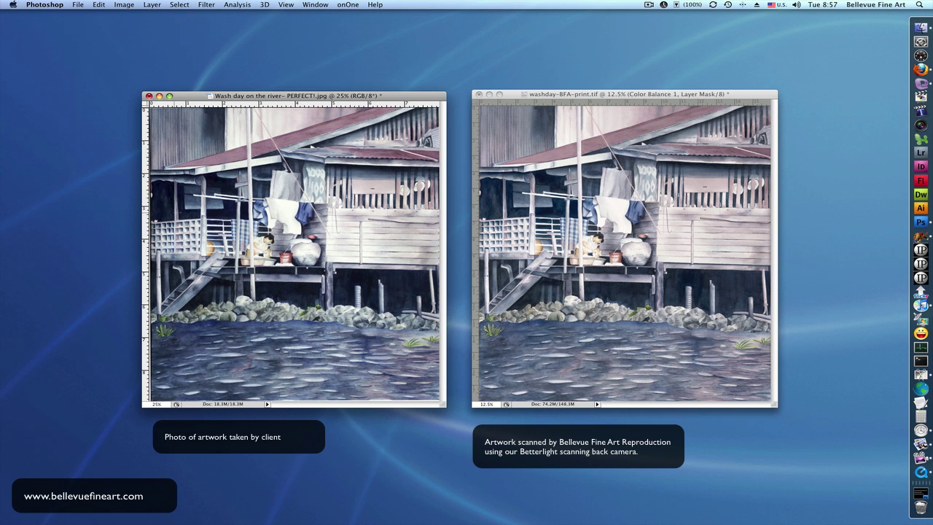
pyautogui.moveTo(379, 98); pyautogui.dragTo(380, 100)
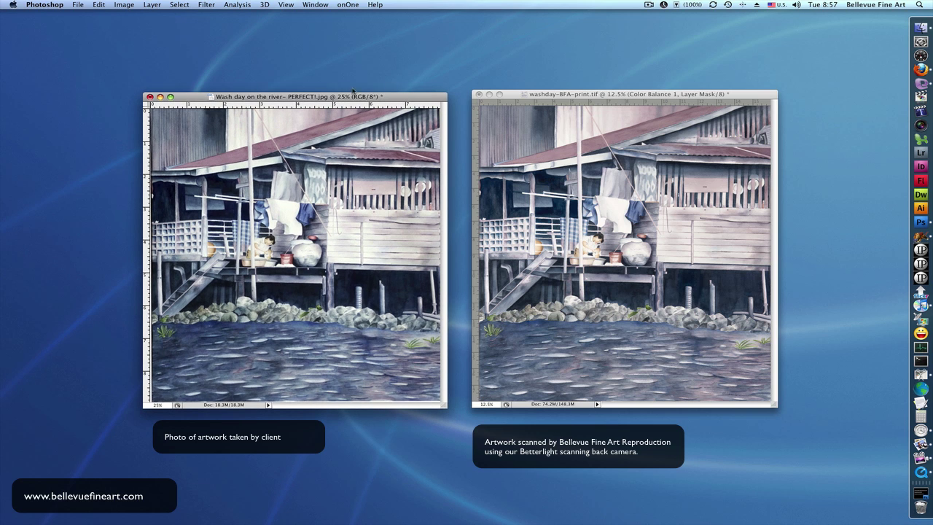
pyautogui.click(121, 6)
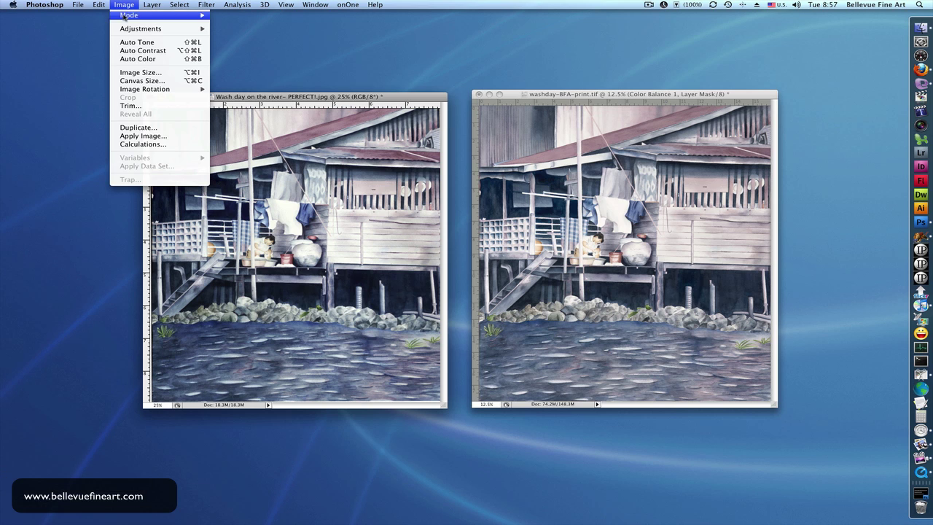
# Step: In Image Size, set the client photo's resolution to 150 ppi, giving a 15.913 × 17.887 inch print
pyautogui.click(148, 73)
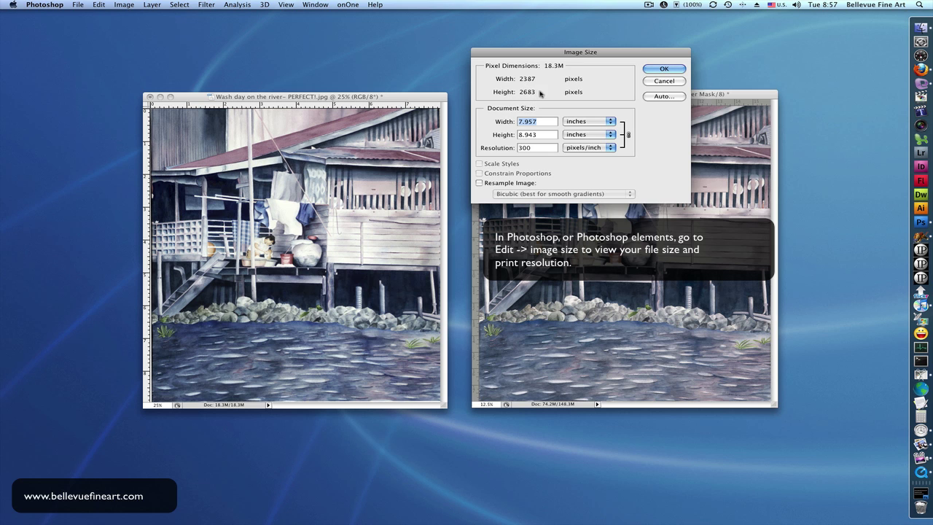
pyautogui.moveTo(553, 56); pyautogui.dragTo(504, 59)
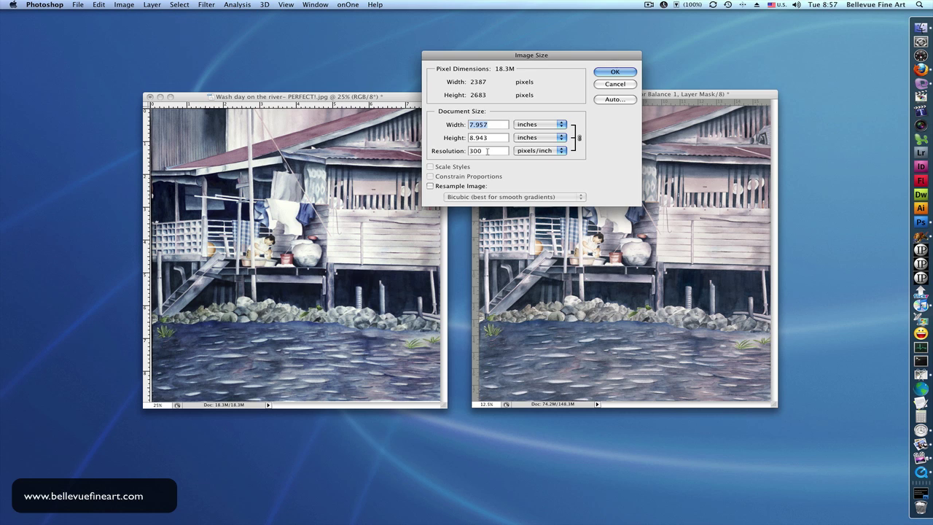
pyautogui.click(487, 151)
pyautogui.write('150')
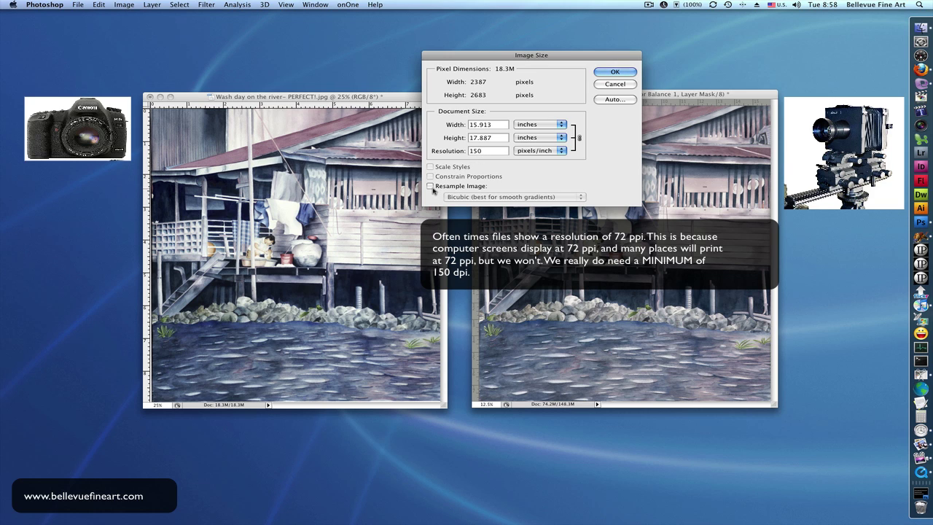
# Step: Restore the resolution to 300 ppi and turn on Resample Image
pyautogui.doubleClick(487, 150)
pyautogui.write('300')
pyautogui.click(431, 187)
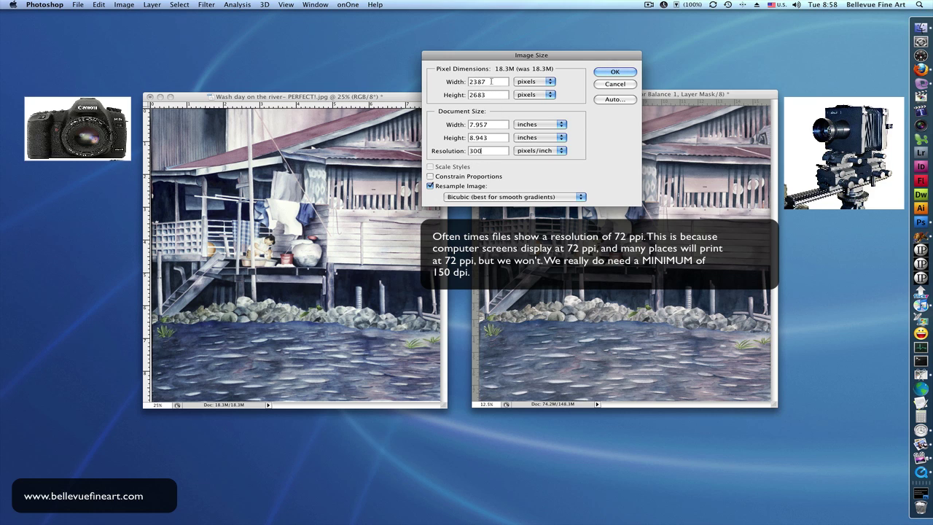
# Step: With Constrain Proportions on, enter a 5000-pixel width, resampling to 5000 × 5620 pixels
pyautogui.doubleClick(494, 82)
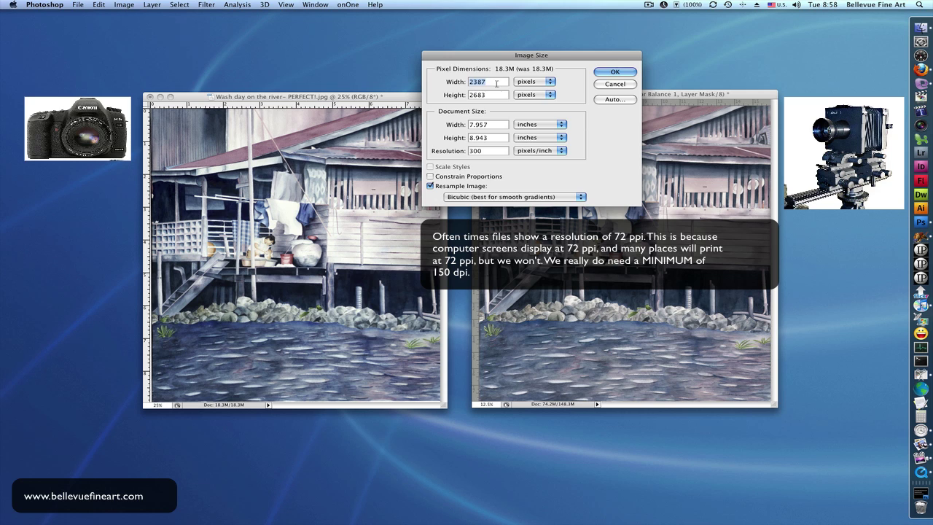
pyautogui.write('5000')
pyautogui.click(431, 176)
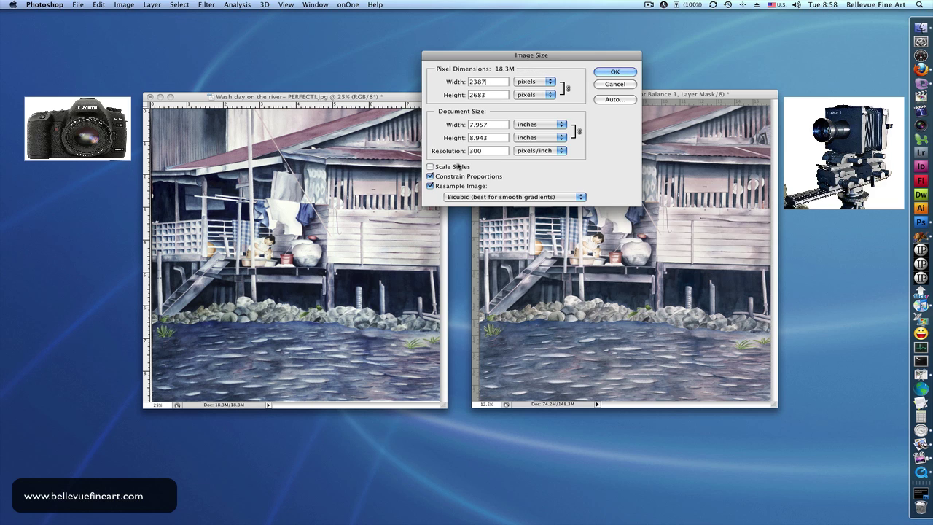
pyautogui.doubleClick(475, 81)
pyautogui.write('5000')
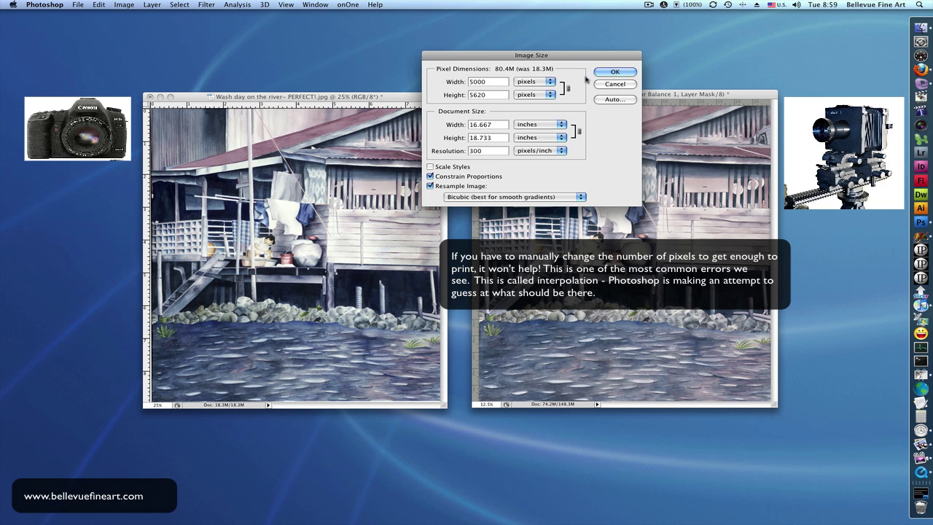
pyautogui.moveTo(568, 55); pyautogui.dragTo(460, 46)
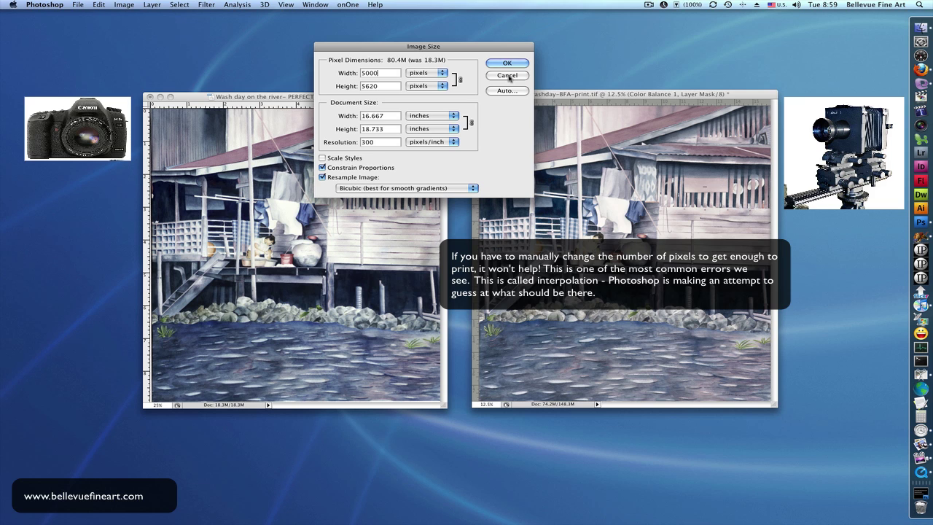
pyautogui.click(508, 76)
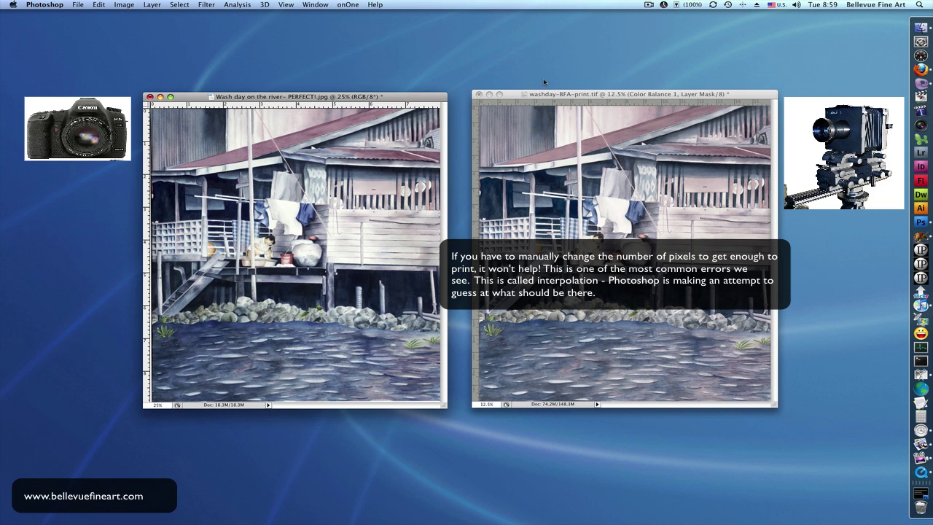
pyautogui.moveTo(617, 94); pyautogui.dragTo(608, 95)
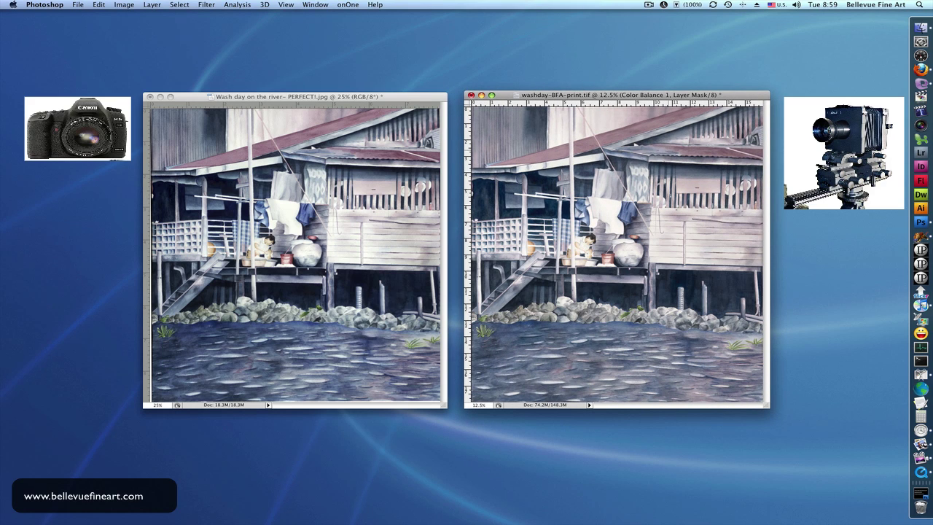
pyautogui.click(125, 6)
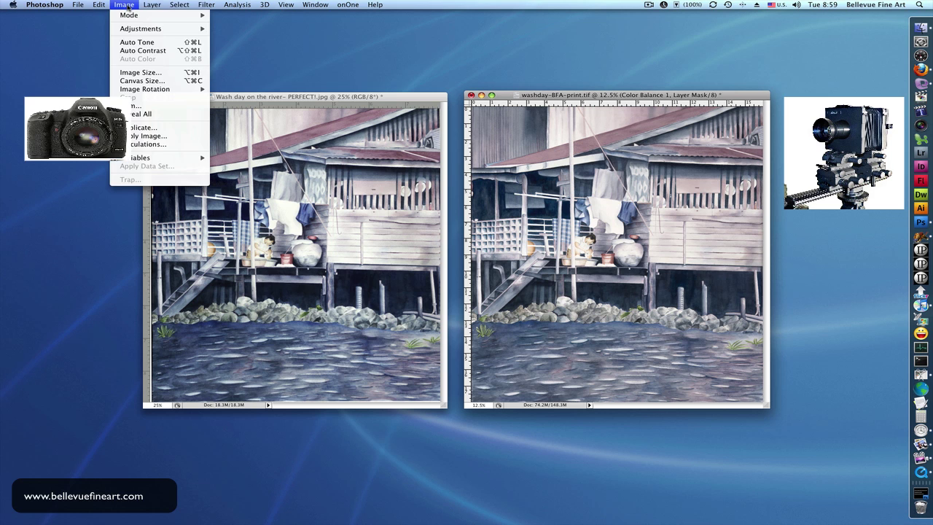
pyautogui.click(146, 73)
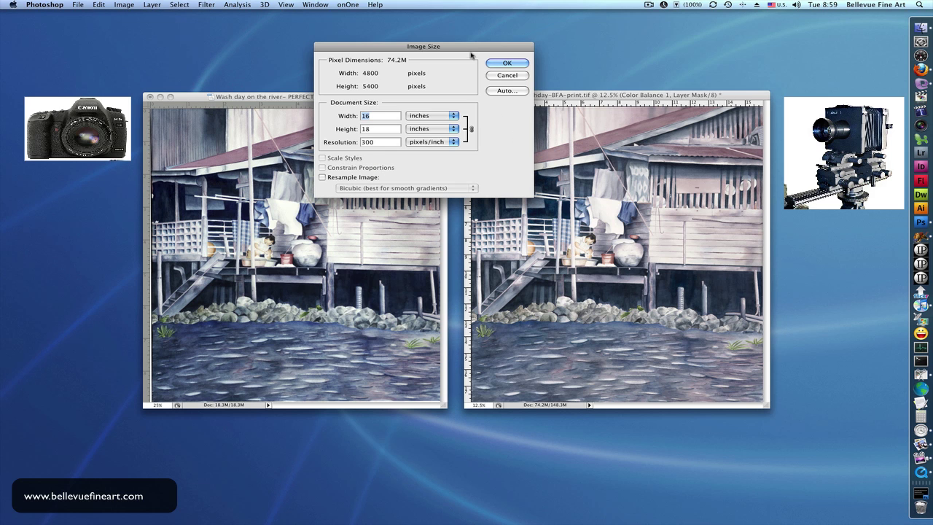
pyautogui.moveTo(472, 50); pyautogui.dragTo(546, 73)
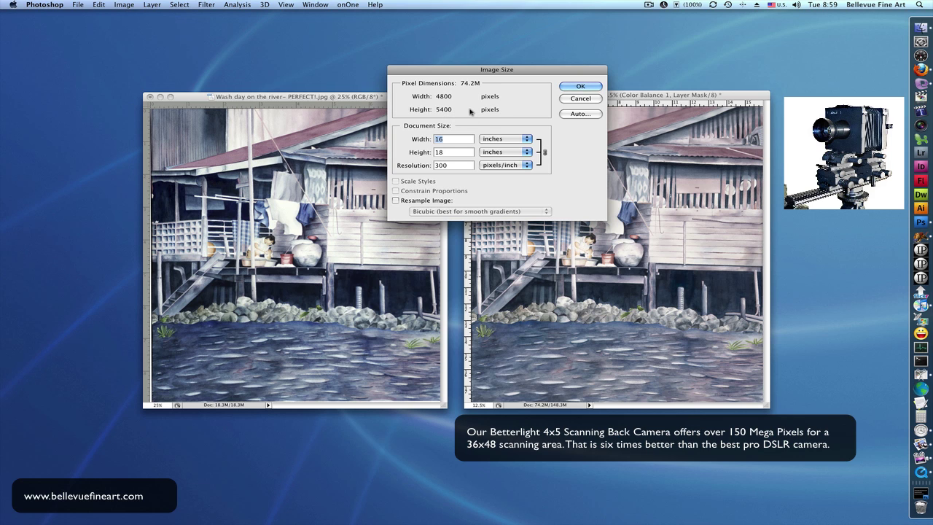
pyautogui.moveTo(523, 73); pyautogui.dragTo(499, 60)
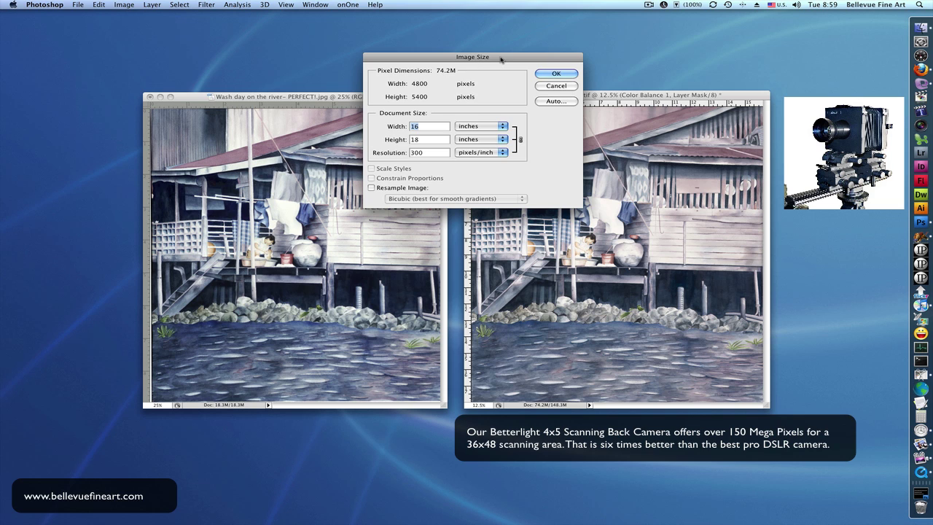
pyautogui.moveTo(502, 60); pyautogui.dragTo(458, 62)
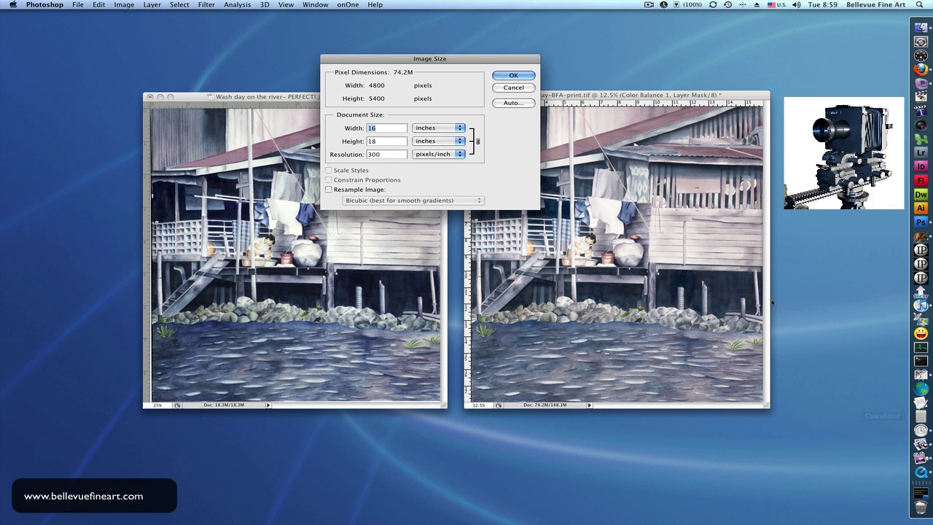
pyautogui.click(515, 88)
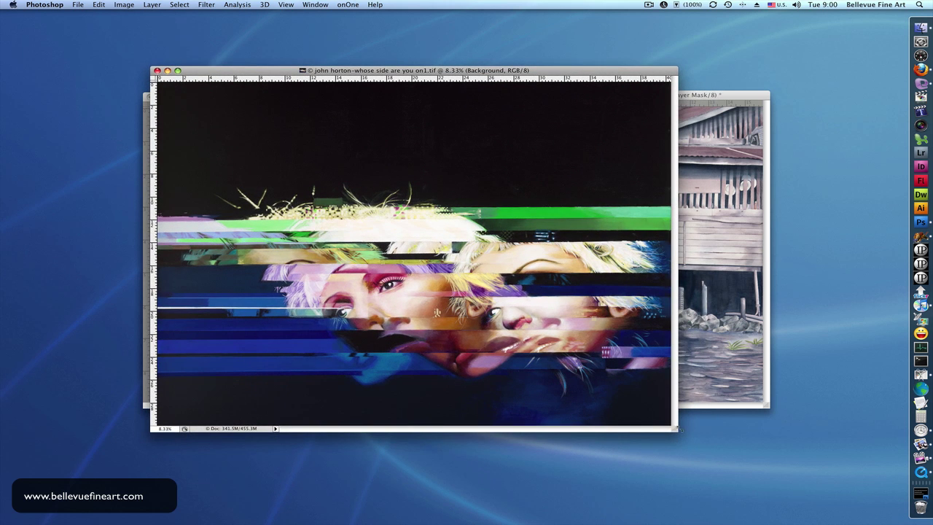
# Step: Enlarge the large portrait painting's window and move it so both wash-day images show behind it
pyautogui.moveTo(672, 429); pyautogui.dragTo(697, 453)
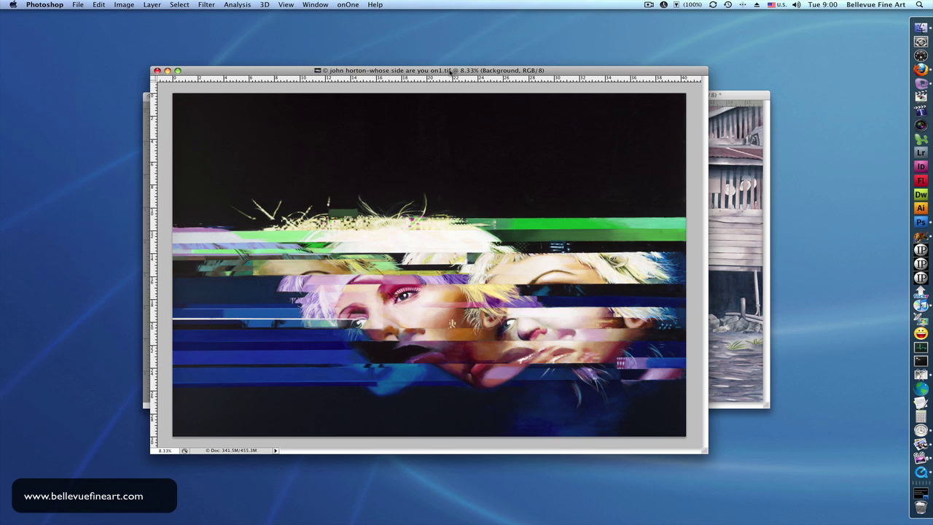
pyautogui.moveTo(450, 70); pyautogui.dragTo(496, 110)
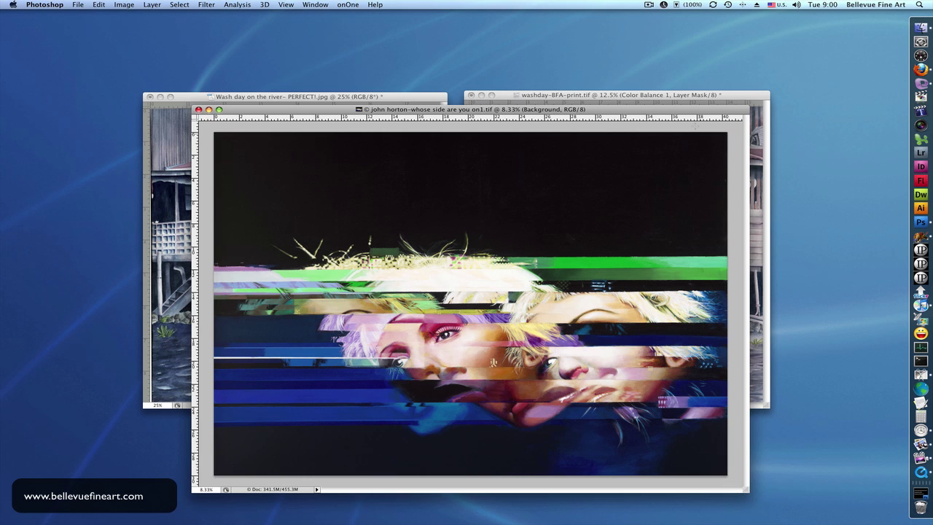
pyautogui.moveTo(619, 111); pyautogui.dragTo(617, 103)
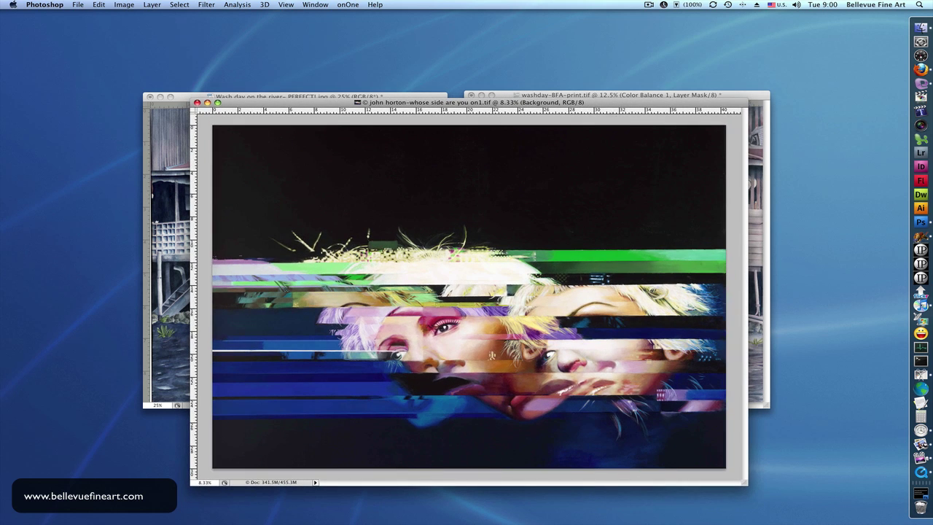
pyautogui.click(118, 5)
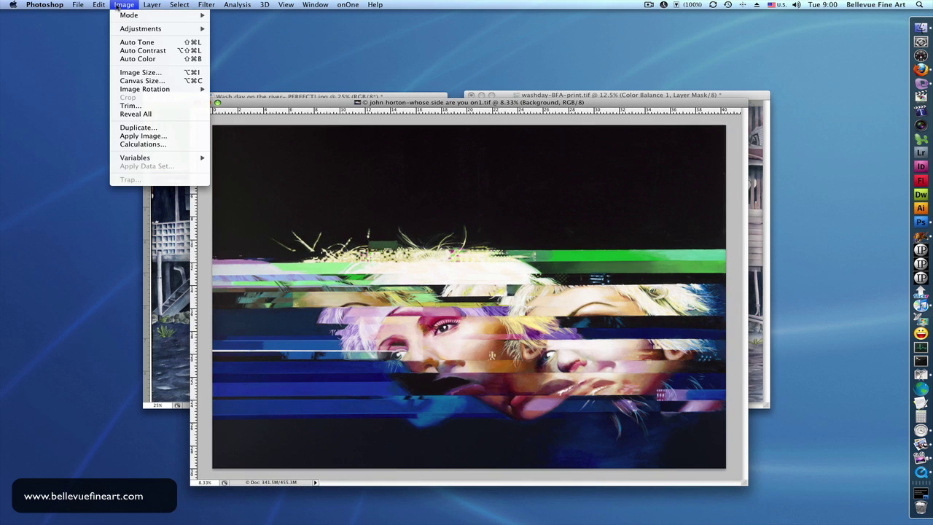
# Step: Show the painting's Image Size readout (12678 × 9414 pixels, 313.8 ppi) and launch Calculator
pyautogui.click(140, 72)
pyautogui.moveTo(410, 61); pyautogui.dragTo(501, 64)
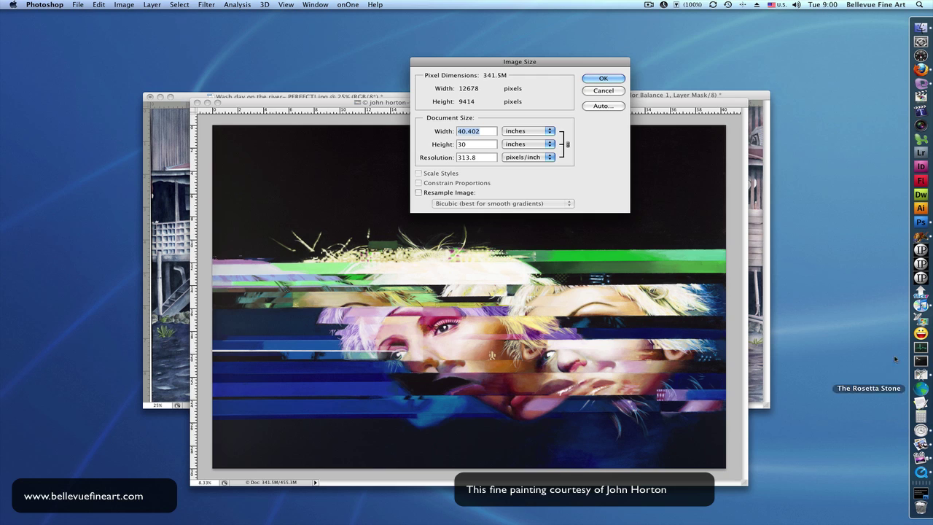
pyautogui.click(921, 416)
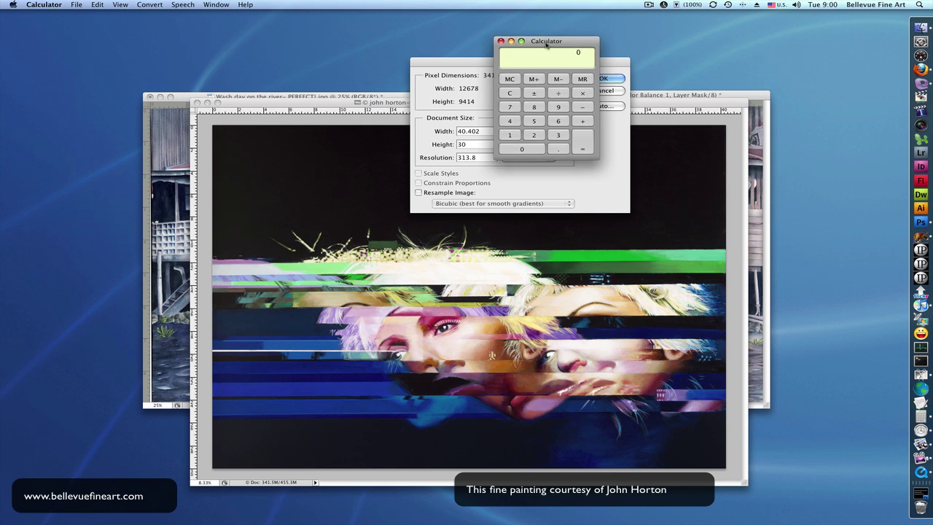
# Step: In Calculator, multiply 12678 × 9414 to get 119350692 total pixels
pyautogui.moveTo(543, 40); pyautogui.dragTo(688, 61)
pyautogui.click(655, 153)
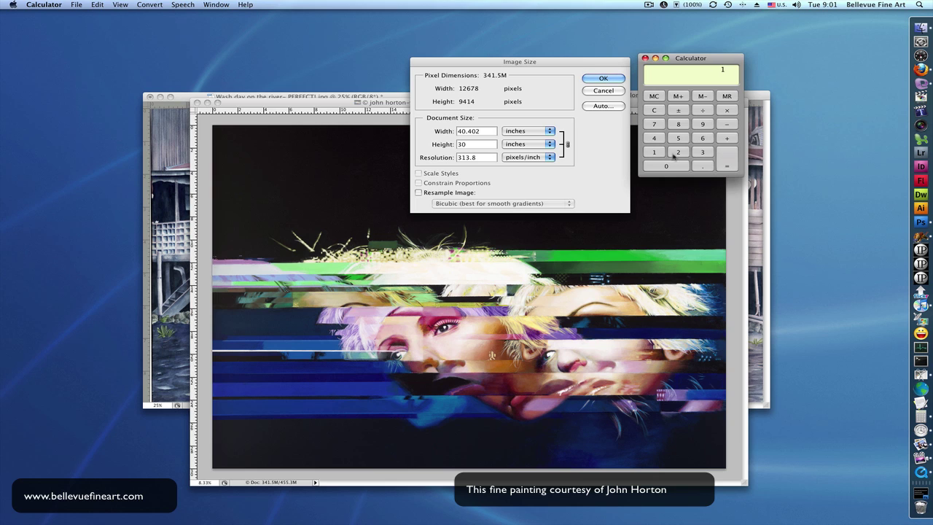
pyautogui.click(682, 154)
pyautogui.click(706, 140)
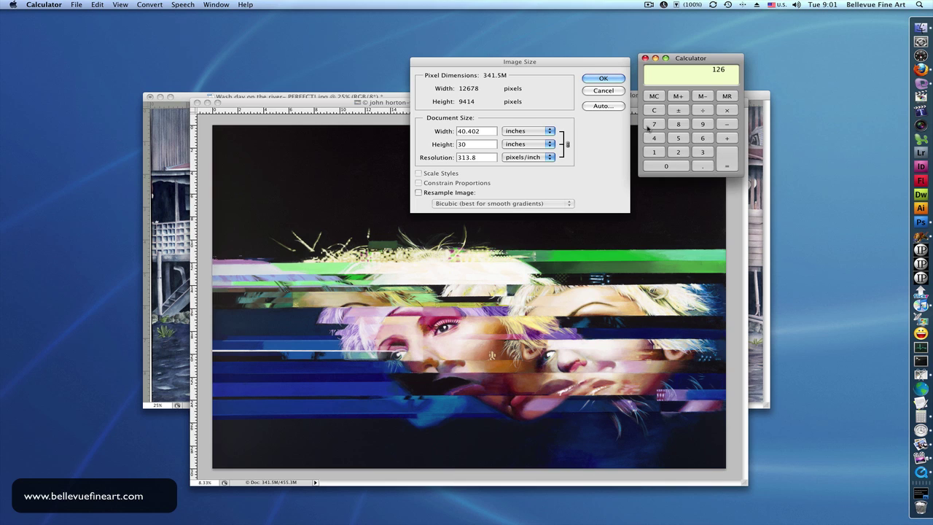
pyautogui.click(654, 125)
pyautogui.click(678, 124)
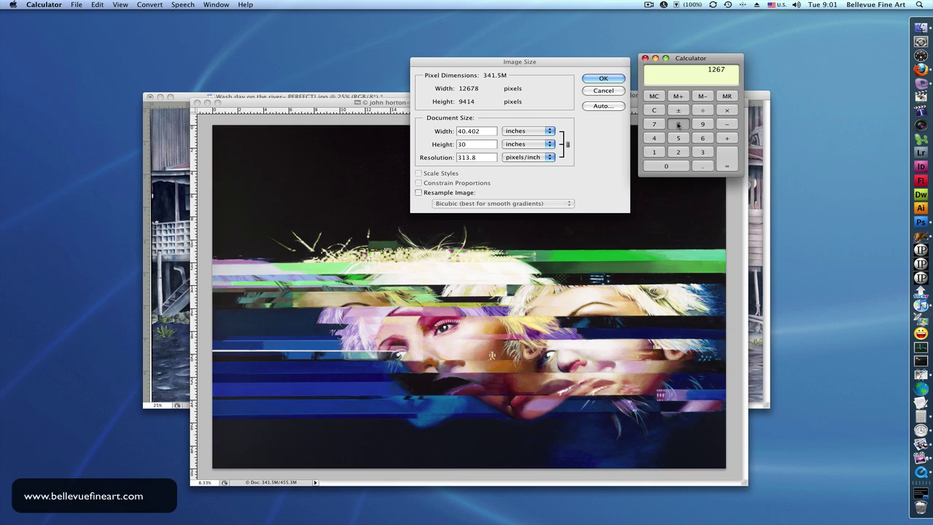
pyautogui.click(726, 111)
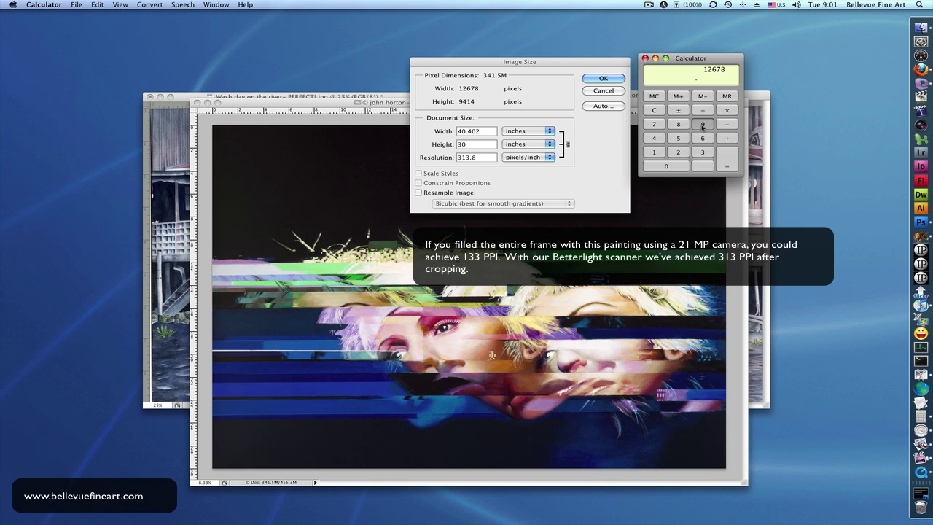
pyautogui.click(703, 125)
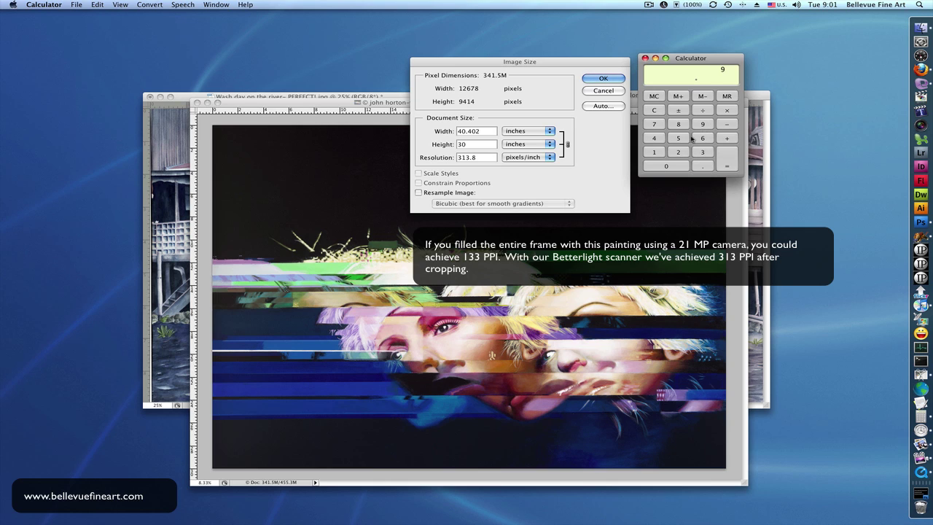
pyautogui.click(654, 138)
pyautogui.click(654, 152)
pyautogui.click(654, 138)
pyautogui.click(725, 162)
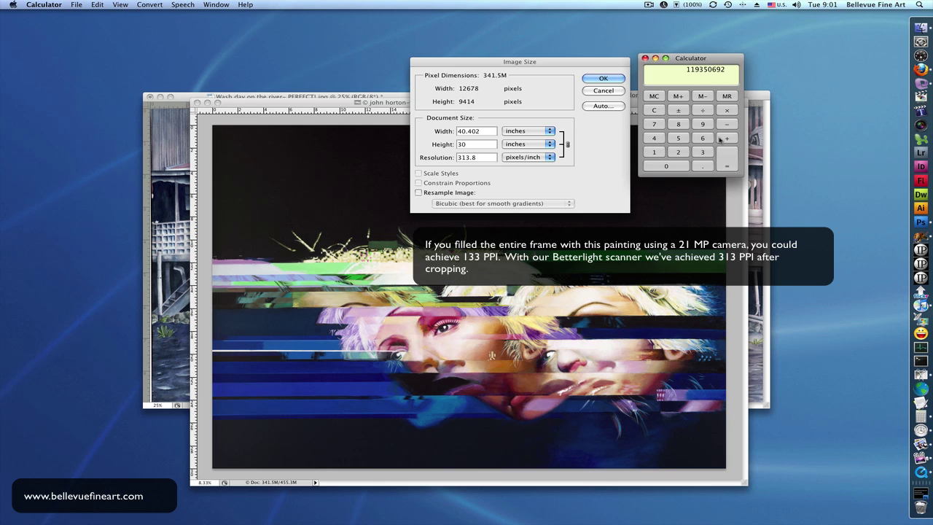
# Step: Divide the pixel count by 1000000 to show 119.350692 megapixels
pyautogui.click(655, 153)
pyautogui.click(674, 167)
pyautogui.click(675, 167)
pyautogui.click(677, 168)
pyautogui.click(677, 167)
pyautogui.click(677, 167)
pyautogui.click(677, 167)
pyautogui.click(727, 162)
pyautogui.moveTo(686, 60); pyautogui.dragTo(799, 41)
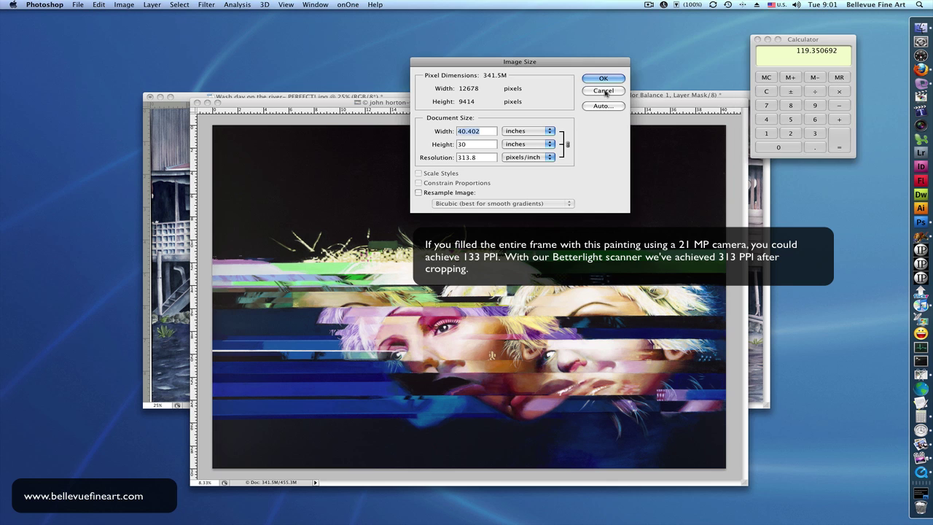
# Step: Cancel Image Size without changes and move the portrait window higher and slightly left
pyautogui.click(603, 91)
pyautogui.moveTo(558, 106); pyautogui.dragTo(554, 86)
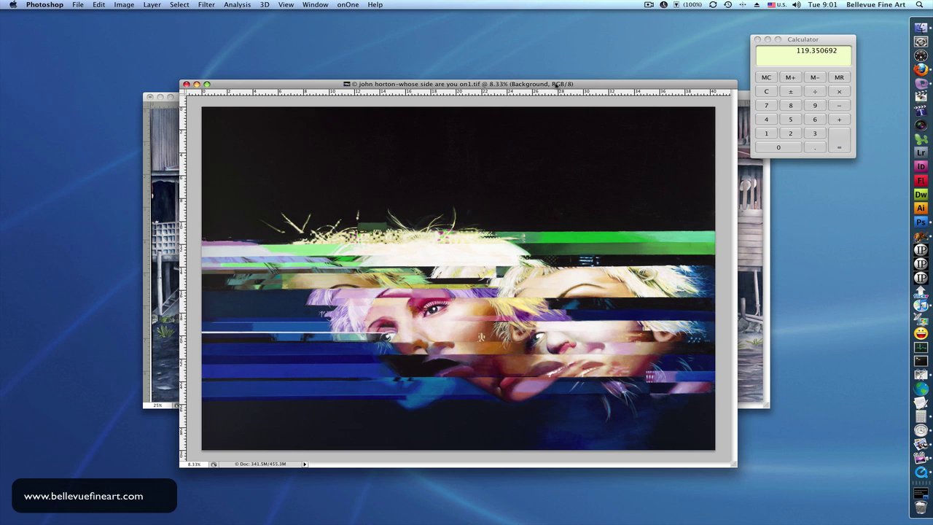
pyautogui.moveTo(557, 85); pyautogui.dragTo(548, 85)
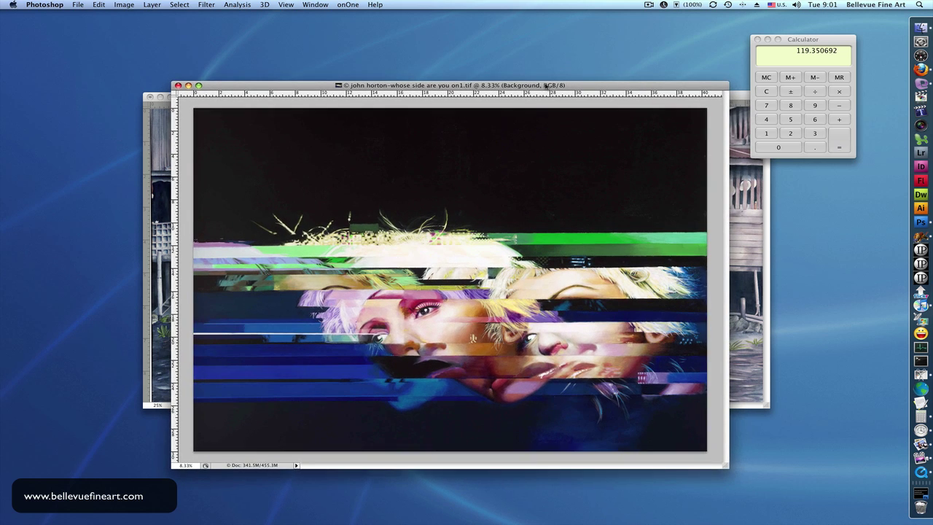